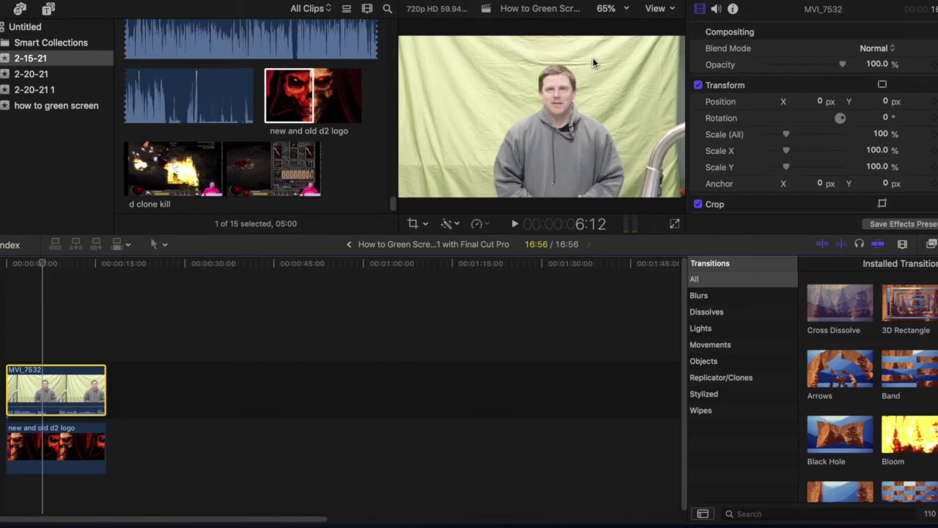
# Move the new and old d2 logo clip into the storyline after MVI_7532 and return it beneath that clip
pyautogui.click(4, 354)
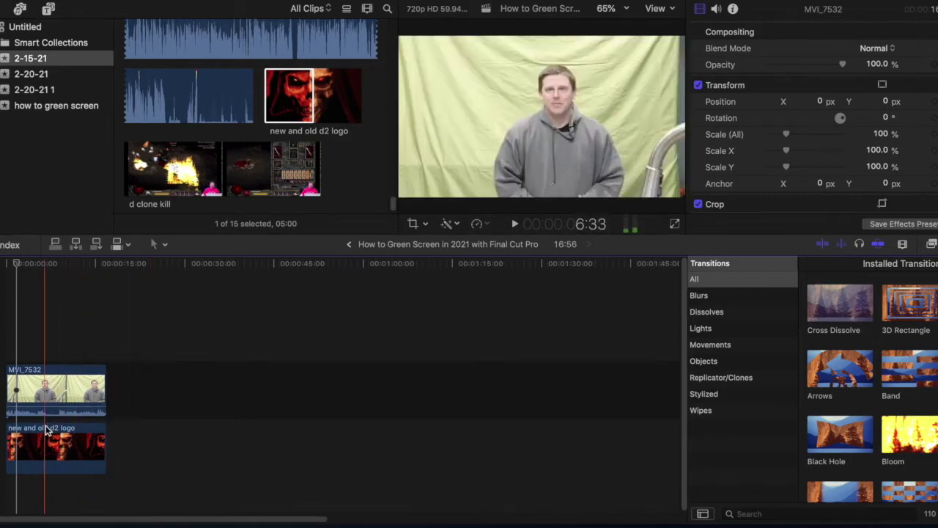
pyautogui.moveTo(45, 429); pyautogui.dragTo(126, 385)
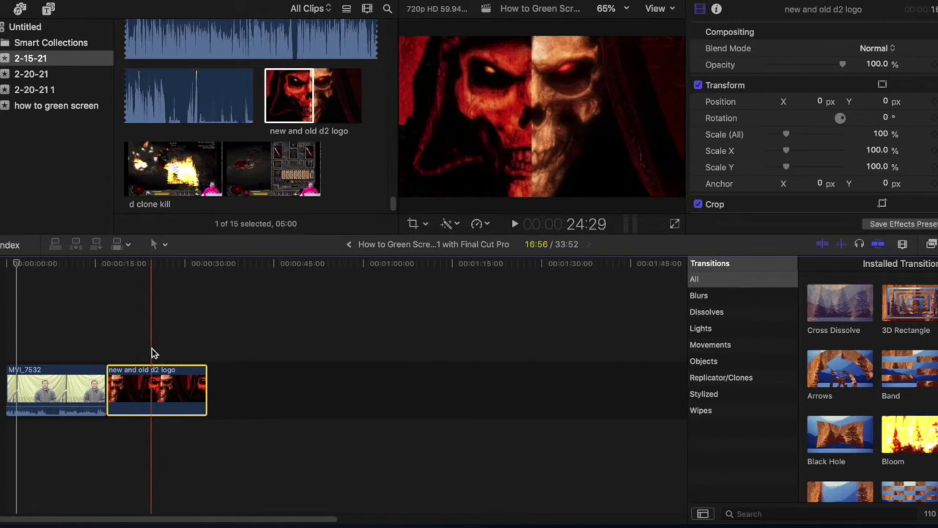
pyautogui.moveTo(150, 400); pyautogui.dragTo(50, 456)
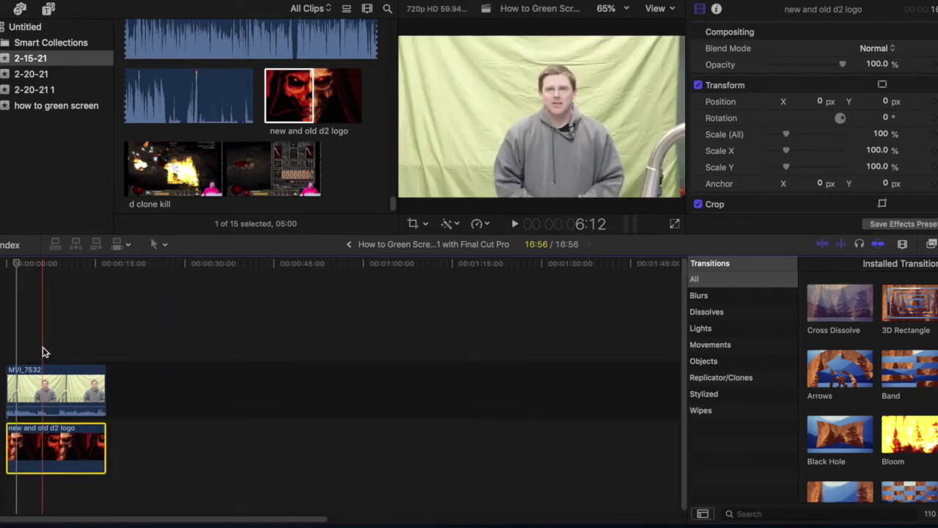
# Apply the Keyer effect from the Keying category to the MVI_7532 clip and compare its original and composite views
pyautogui.click(44, 389)
pyautogui.click(932, 244)
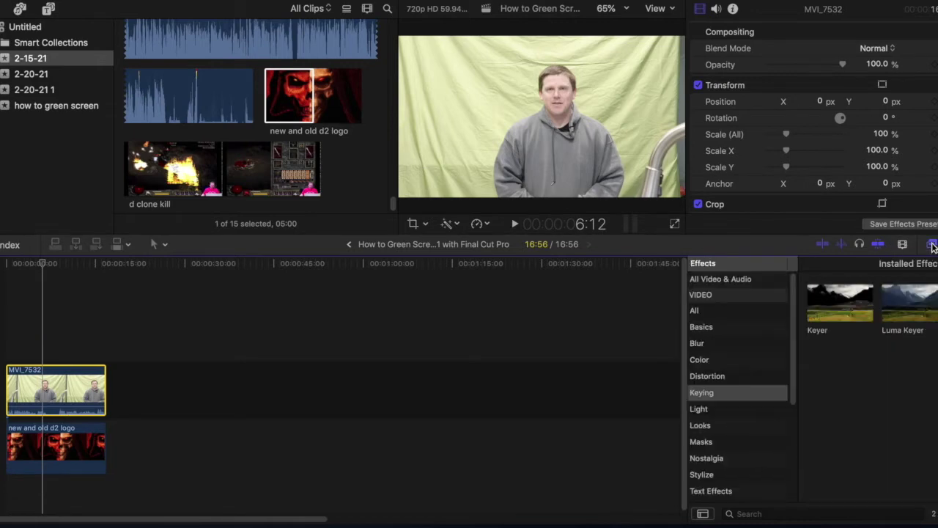
pyautogui.click(840, 302)
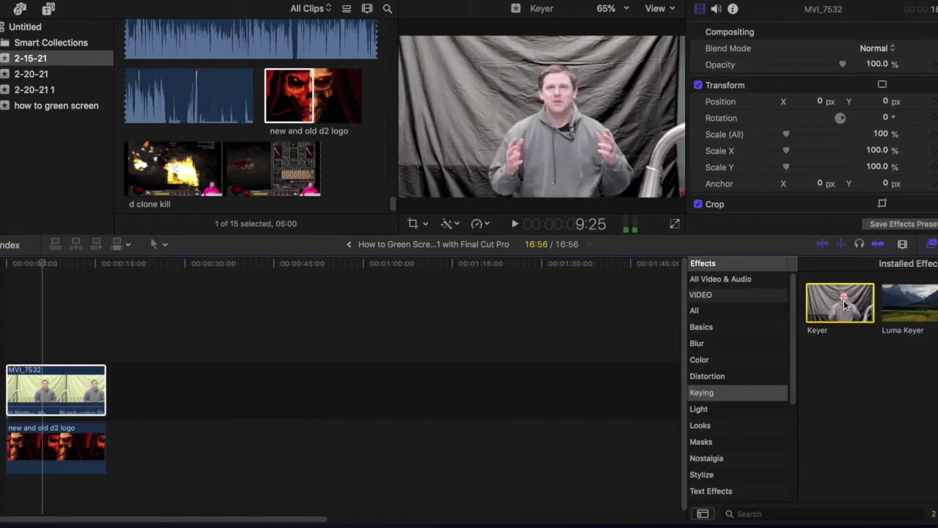
pyautogui.moveTo(843, 305); pyautogui.dragTo(63, 389)
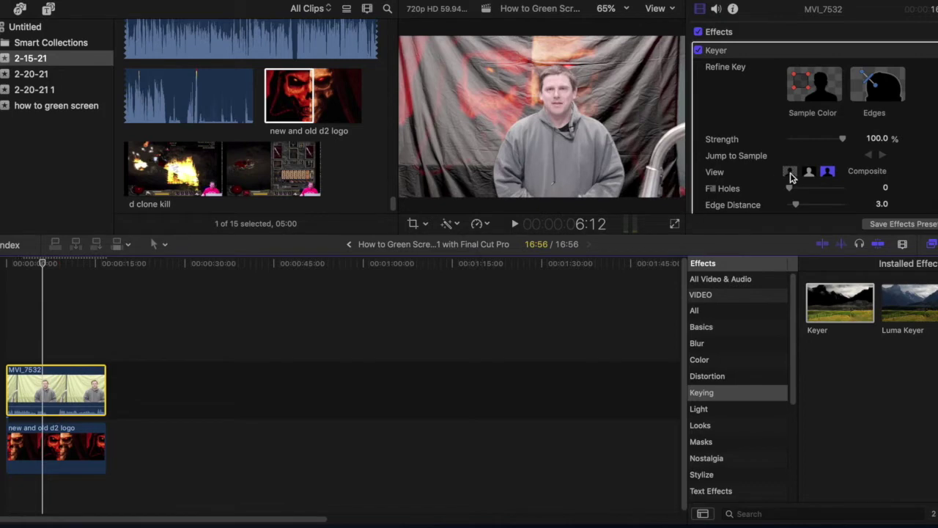
pyautogui.click(828, 175)
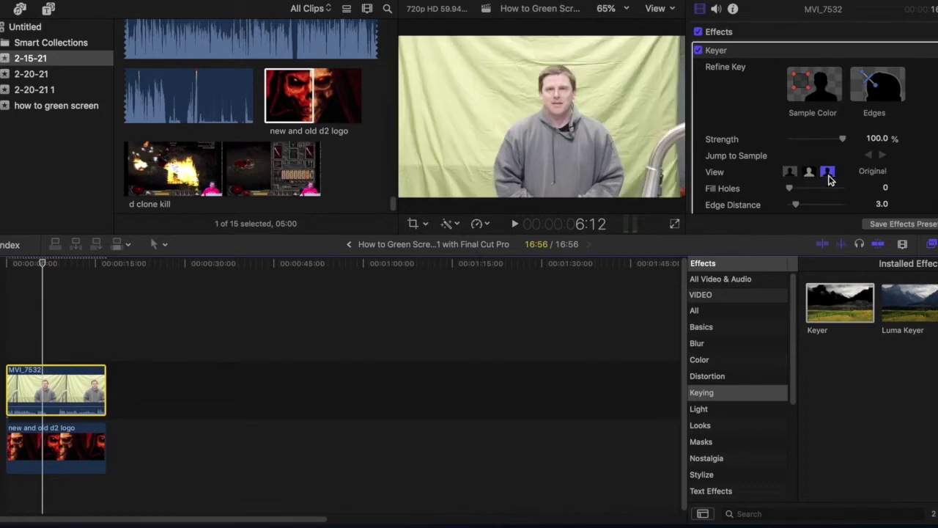
pyautogui.click(790, 173)
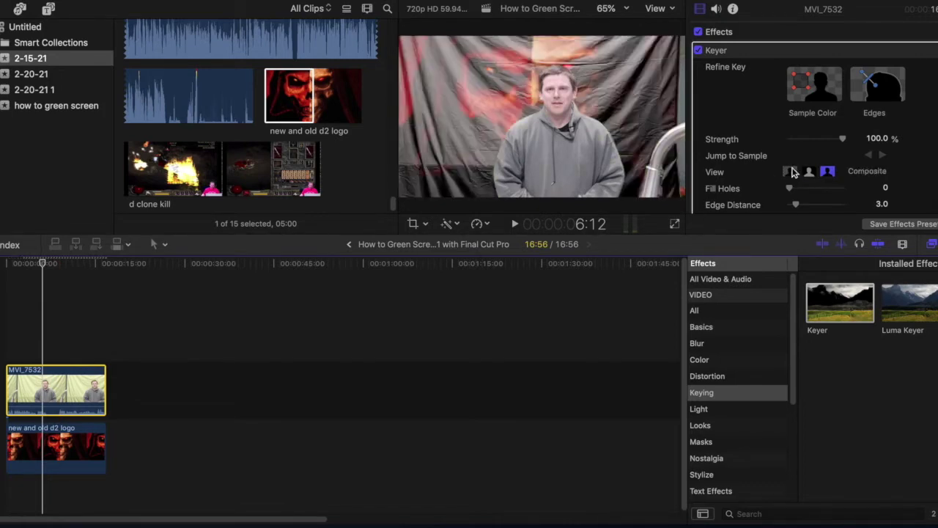
# Sample the green backdrop colour above and on both sides of the man to remove the remaining background
pyautogui.click(806, 88)
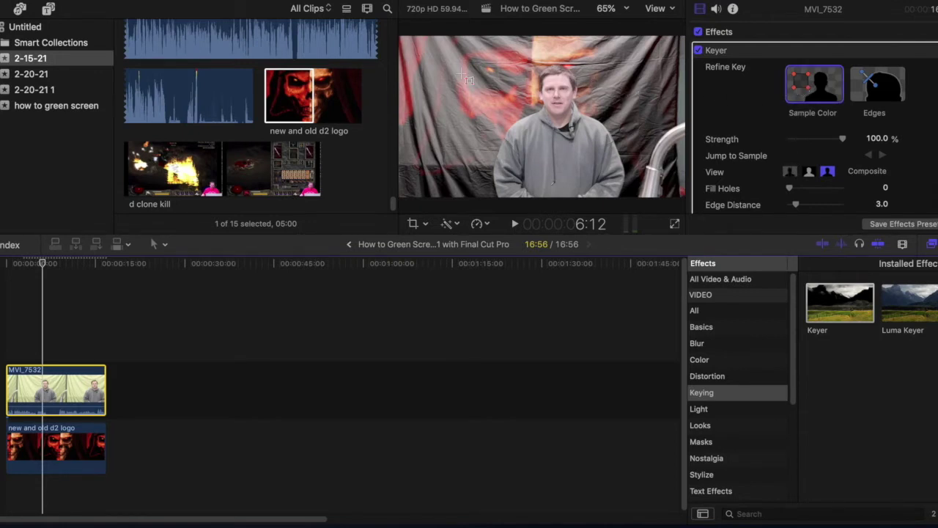
pyautogui.moveTo(416, 45); pyautogui.dragTo(452, 78)
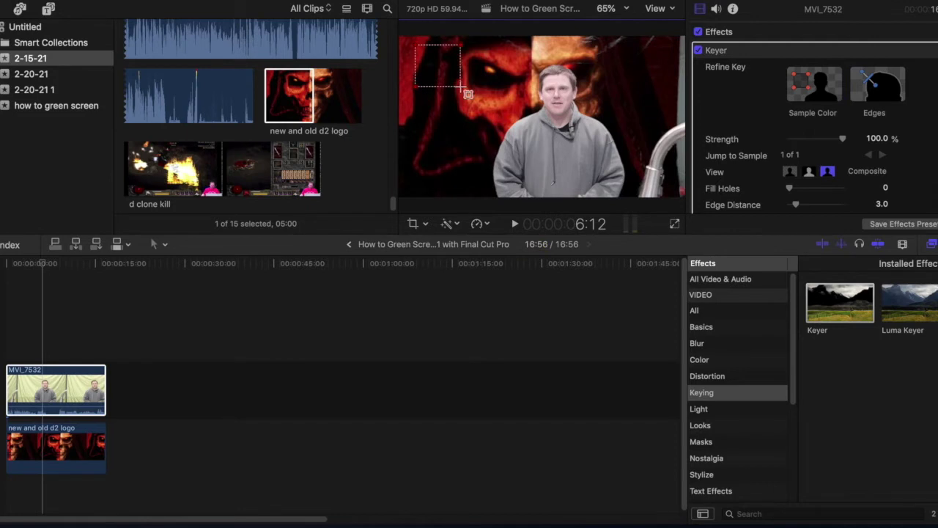
pyautogui.click(810, 96)
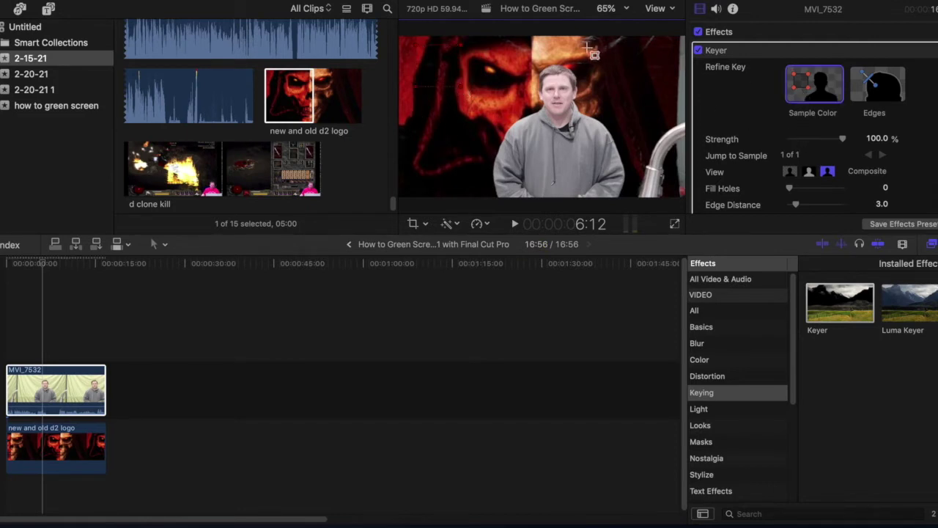
pyautogui.moveTo(587, 42); pyautogui.dragTo(650, 63)
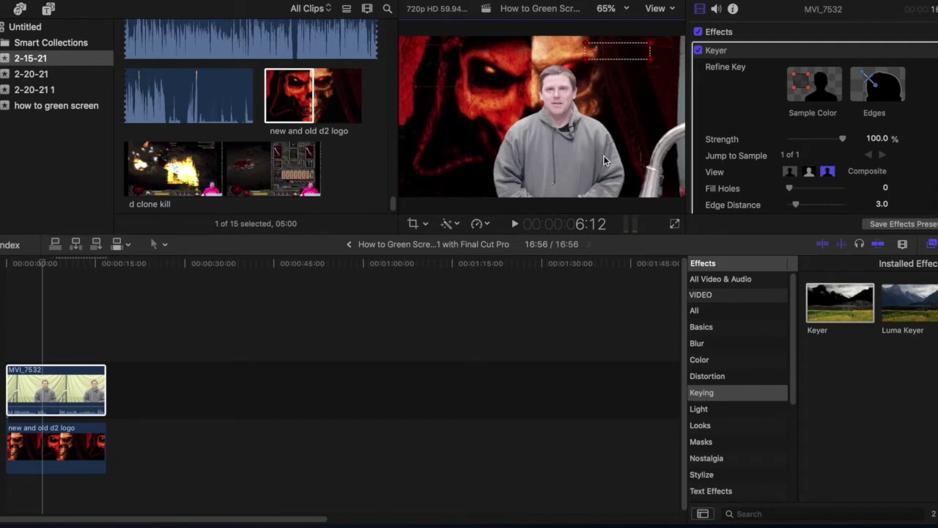
pyautogui.click(799, 91)
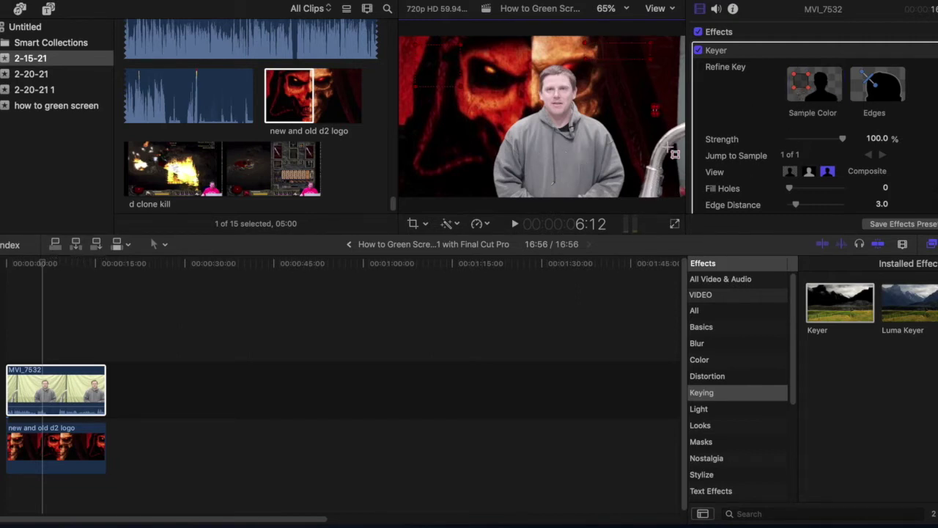
pyautogui.moveTo(653, 106); pyautogui.dragTo(668, 153)
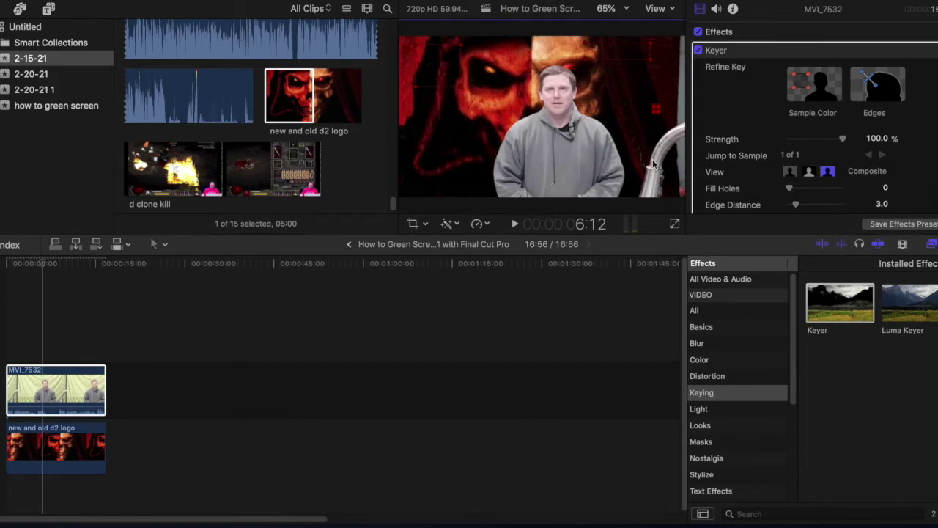
# Trim the right edge of MVI_7532 in the picture to cut off the metal pole, and play back the result
pyautogui.click(413, 223)
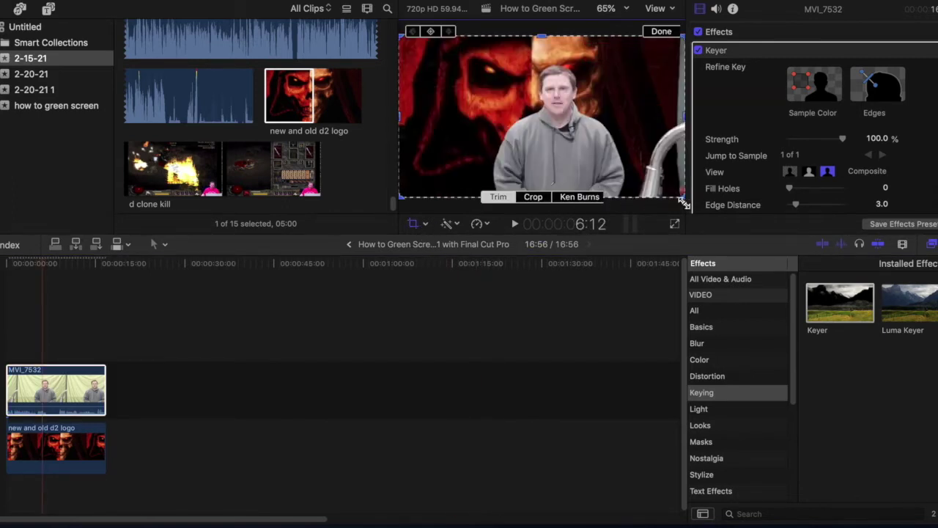
pyautogui.moveTo(682, 198); pyautogui.dragTo(641, 197)
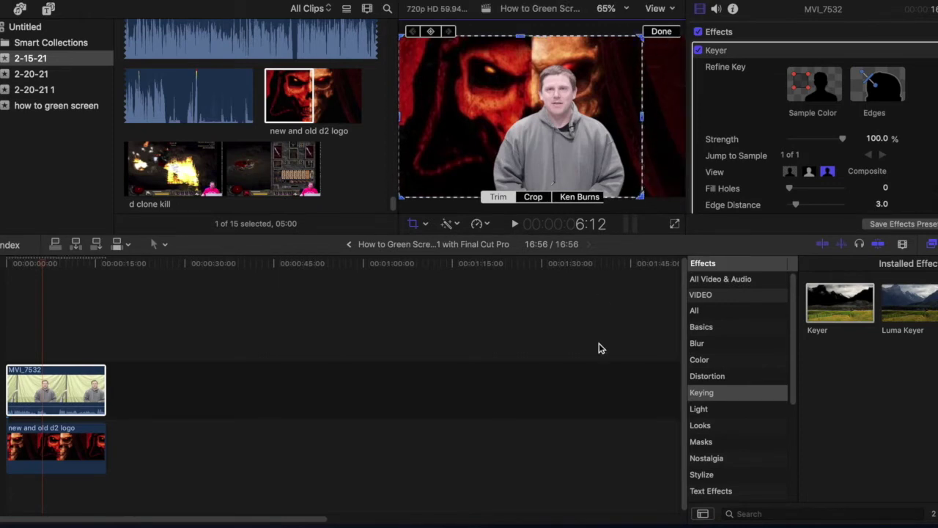
pyautogui.click(664, 32)
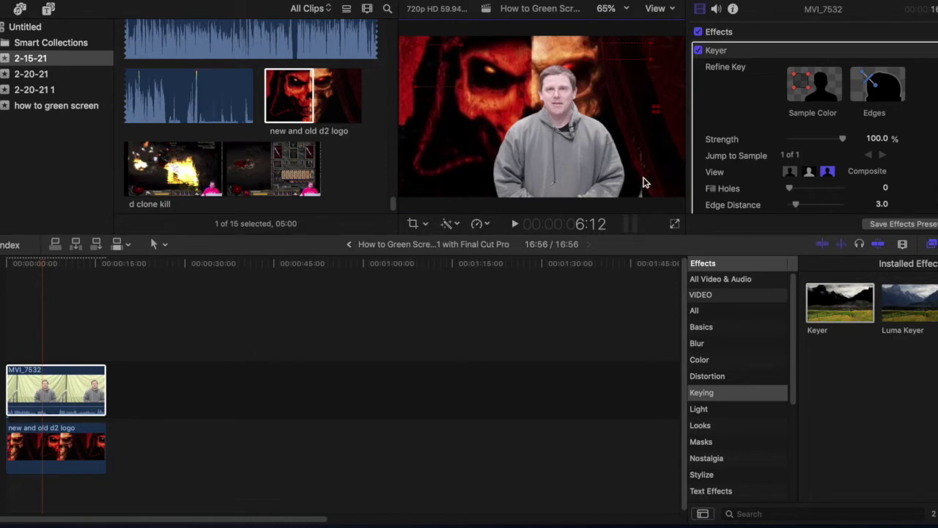
pyautogui.click(426, 225)
pyautogui.click(448, 253)
pyautogui.moveTo(642, 197); pyautogui.dragTo(632, 200)
pyautogui.click(661, 31)
pyautogui.press('space')
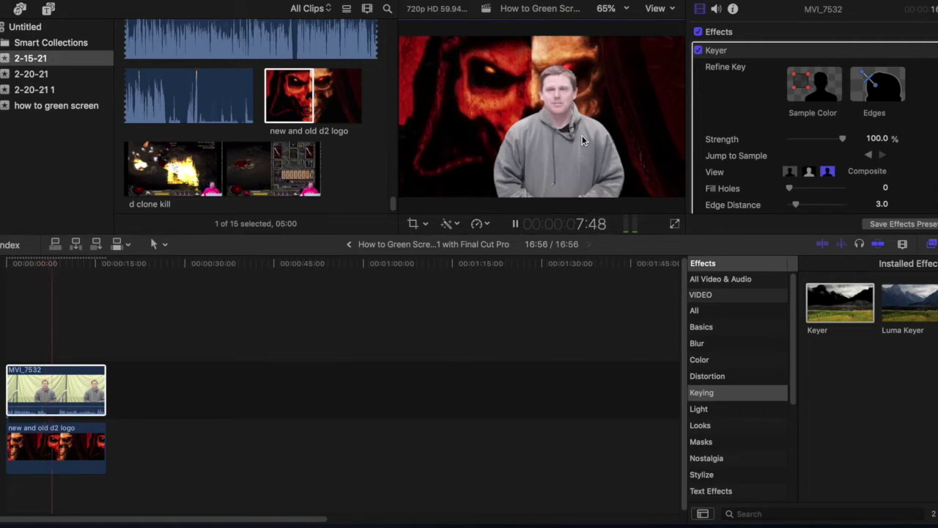
pyautogui.press('space')
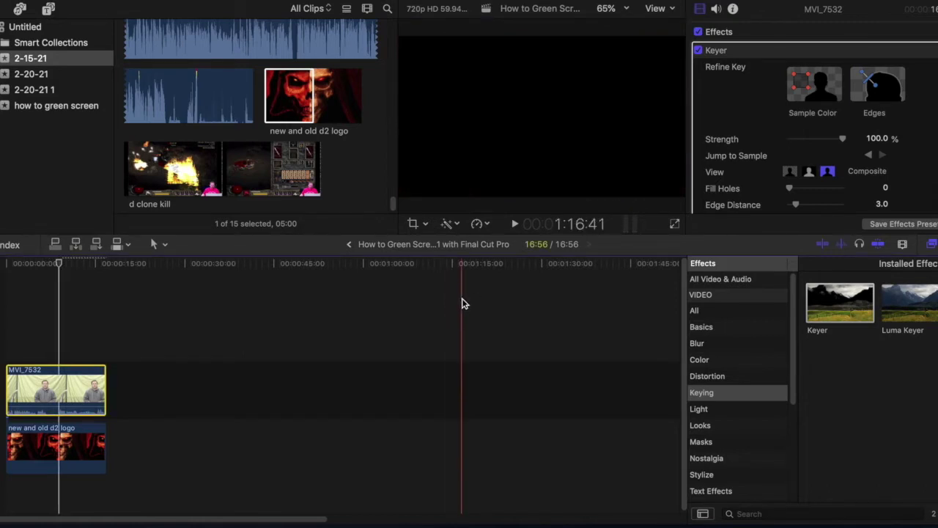
# Expand the Keyer's Color Selection settings and set the graph mode to Manual
pyautogui.scroll(-3, 744, 180)
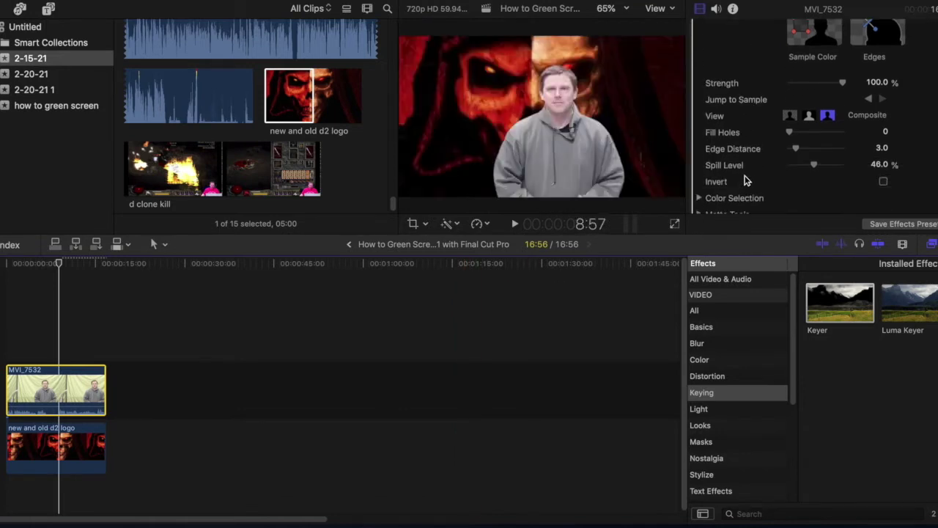
pyautogui.scroll(-2, 767, 183)
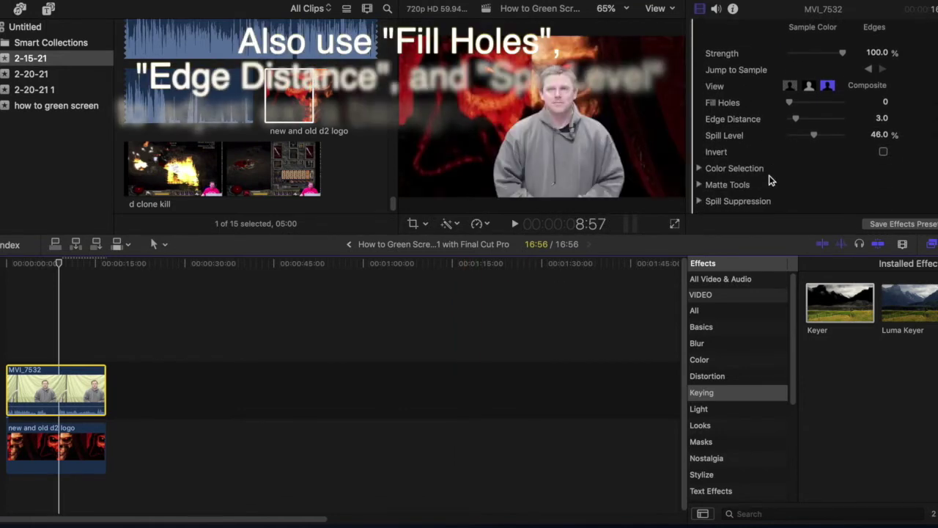
pyautogui.click(701, 169)
pyautogui.scroll(-5, 726, 169)
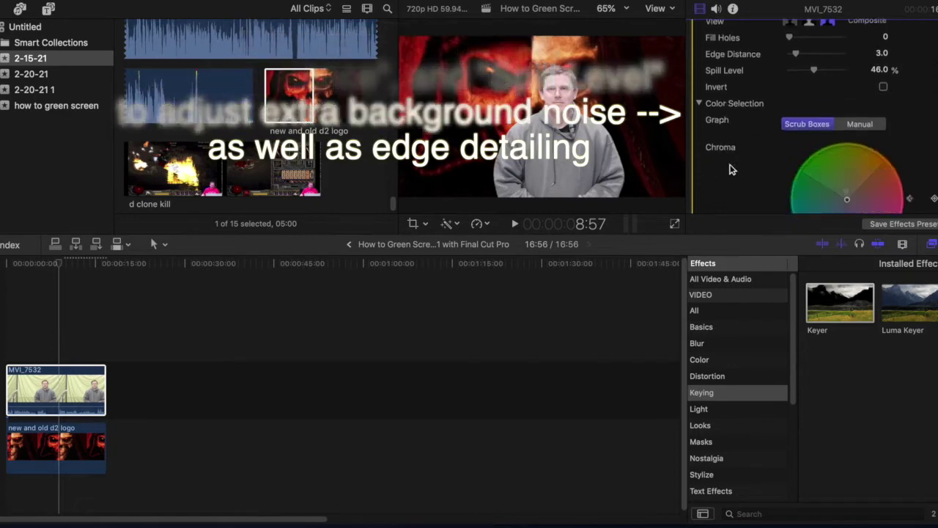
pyautogui.click(862, 48)
pyautogui.scroll(-3, 764, 146)
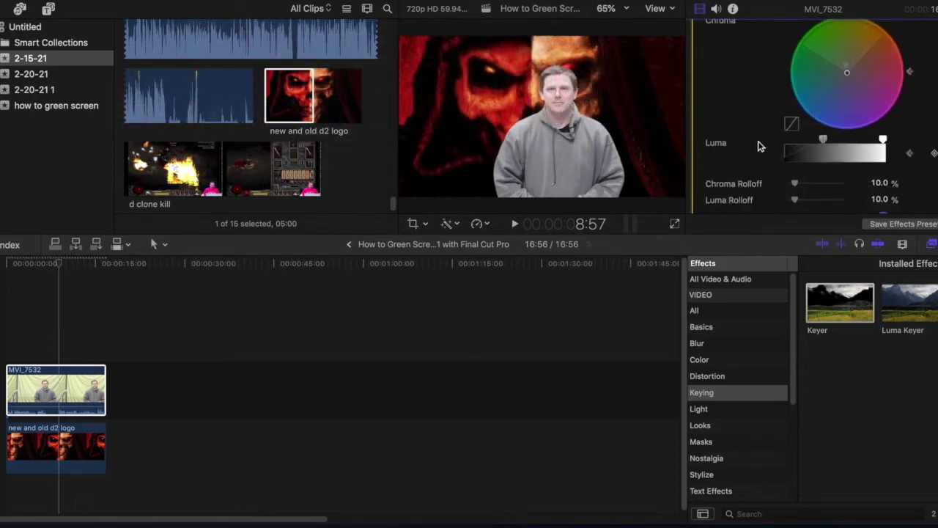
# Set the Keyer's Chroma Rolloff to 100% and play back the clip to check the key
pyautogui.moveTo(801, 172); pyautogui.dragTo(823, 180)
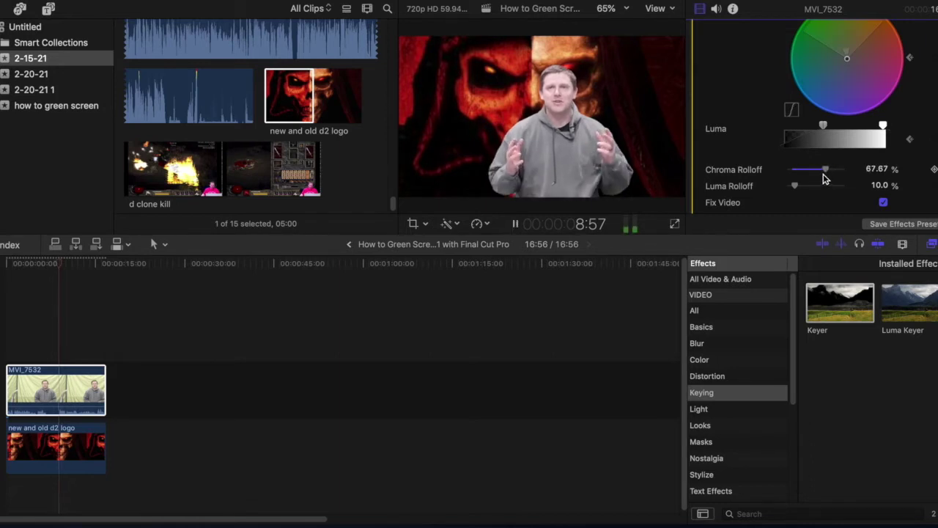
pyautogui.moveTo(826, 170); pyautogui.dragTo(845, 174)
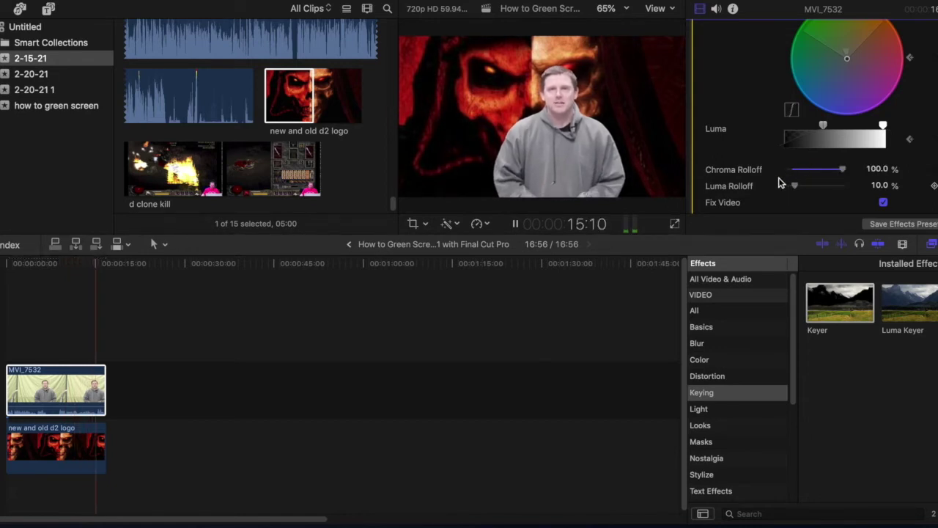
pyautogui.press('space')
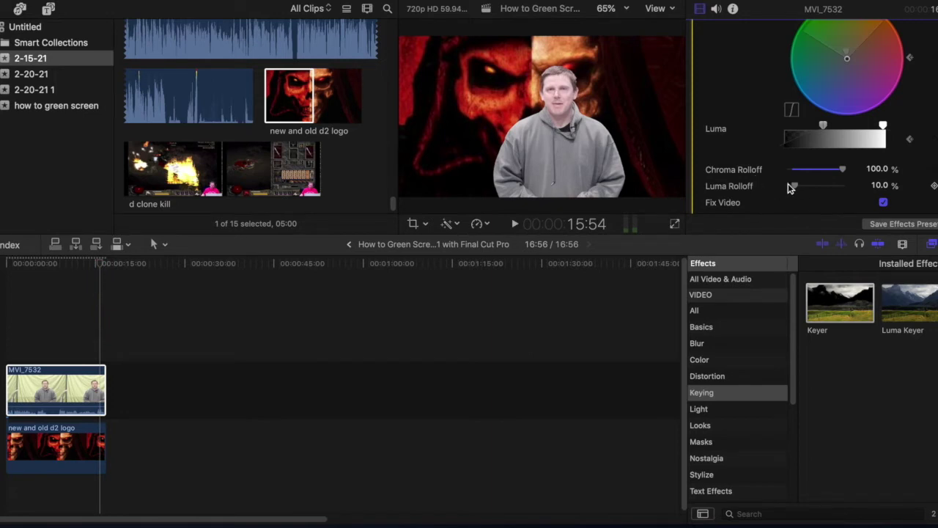
# Fine-tune the Keyer's Luma range by shifting its two upper handles slightly inward
pyautogui.moveTo(781, 149)
pyautogui.mouseDown()
pyautogui.moveTo(828, 149)
pyautogui.moveTo(773, 154)
pyautogui.mouseUp()
pyautogui.moveTo(859, 129); pyautogui.dragTo(830, 129)
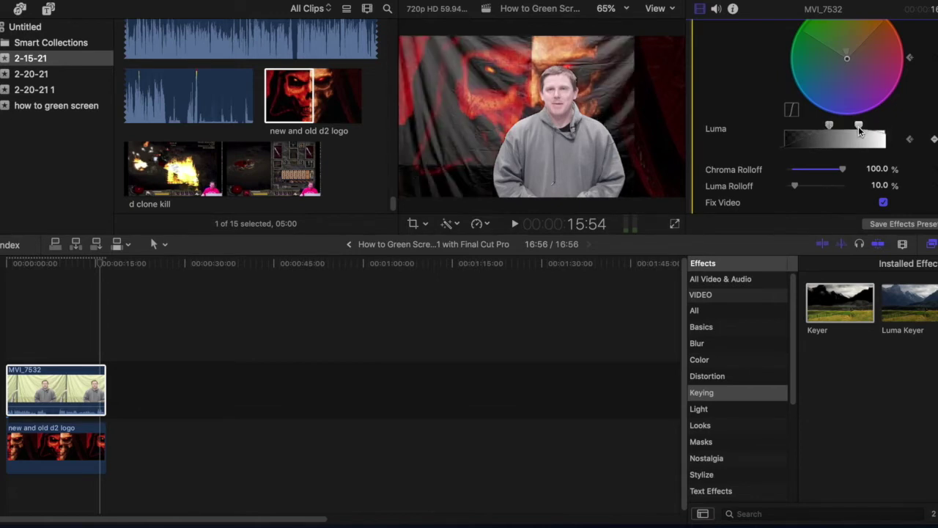
pyautogui.moveTo(885, 126); pyautogui.dragTo(879, 130)
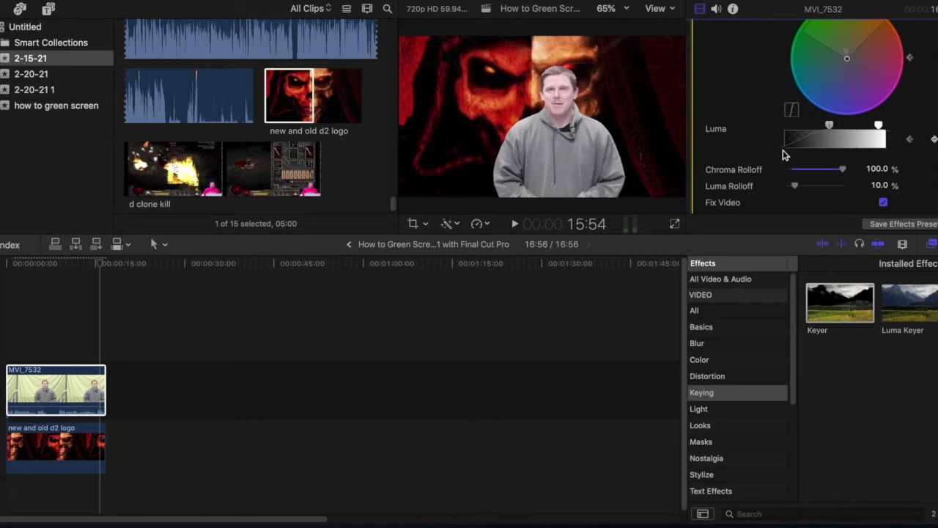
pyautogui.scroll(3, 923, 115)
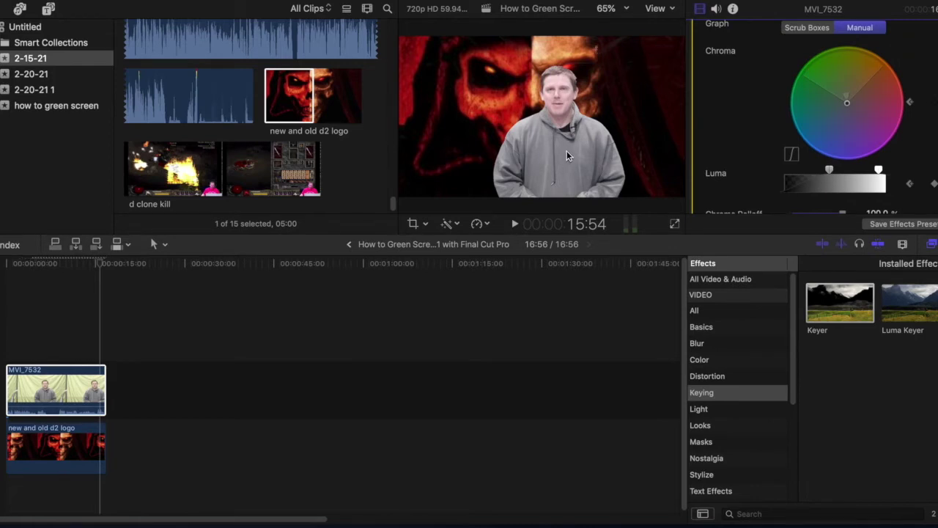
# Show the Color Board for MVI_7532 and examine its Color, Saturation and Exposure controls
pyautogui.click(75, 404)
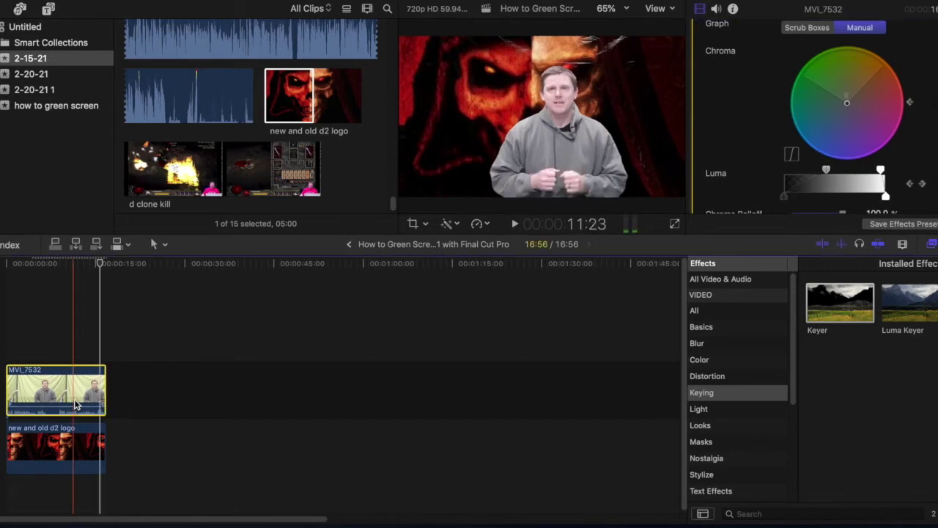
pyautogui.click(486, 224)
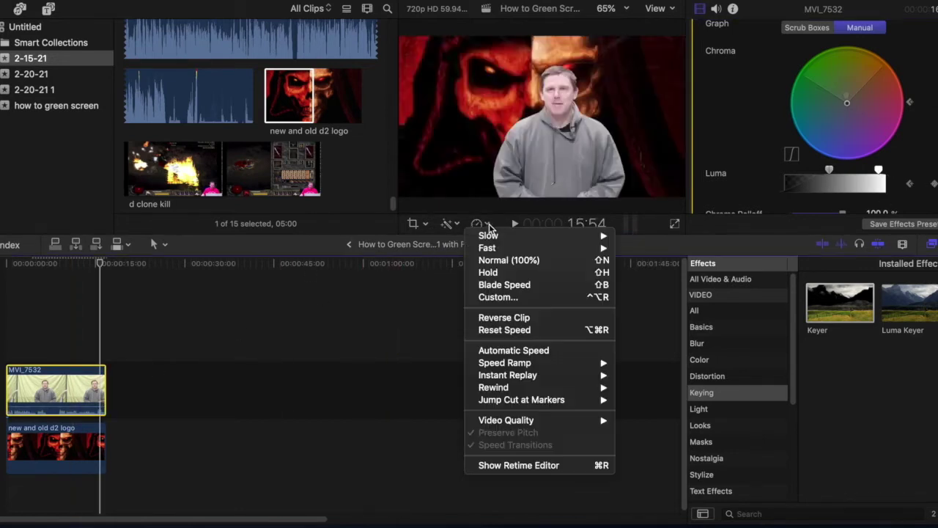
pyautogui.click(447, 224)
pyautogui.click(449, 224)
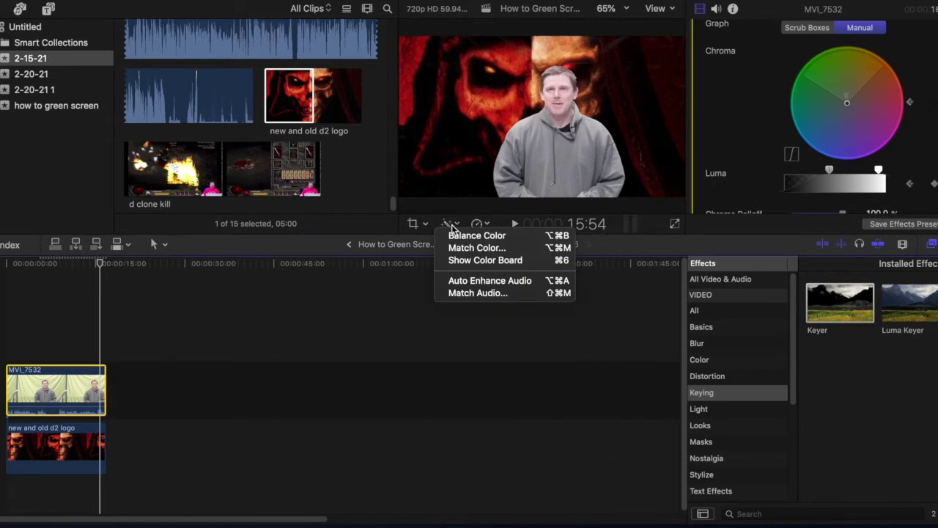
pyautogui.click(464, 263)
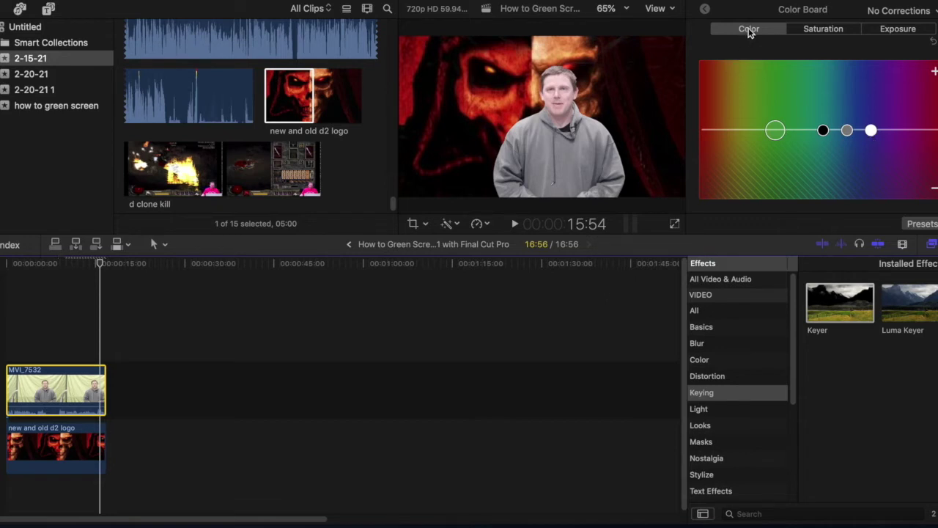
pyautogui.click(812, 32)
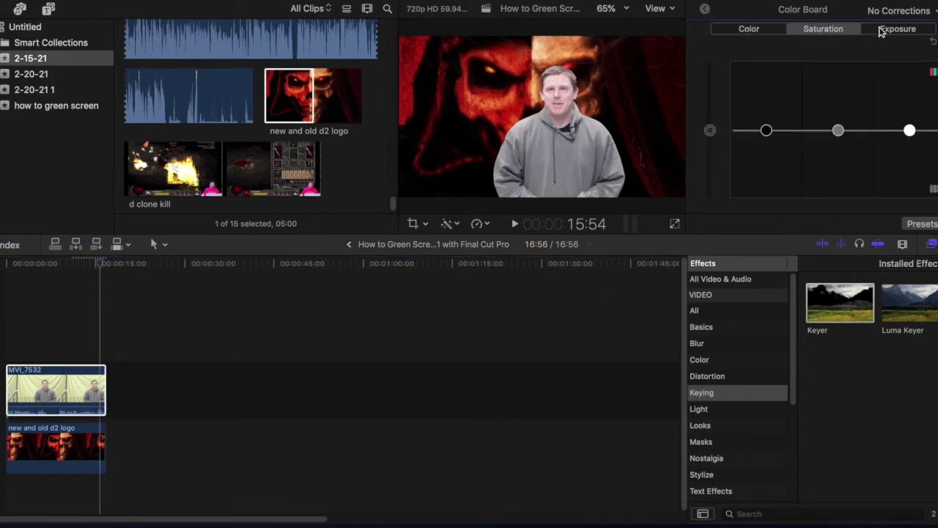
pyautogui.click(906, 33)
pyautogui.click(763, 35)
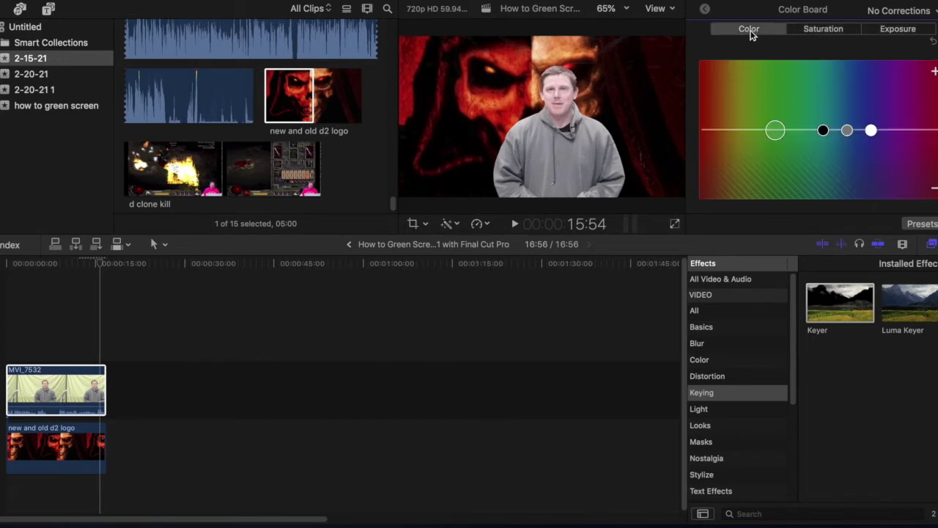
# Try purple and green overall tints on MVI_7532 in the Color Board and apply the saved green screen preset
pyautogui.moveTo(773, 134); pyautogui.dragTo(909, 123)
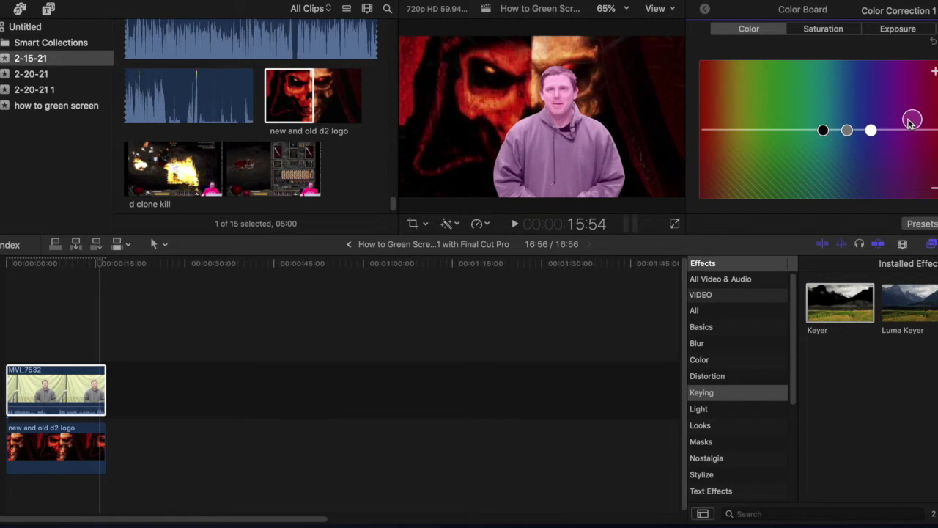
pyautogui.moveTo(909, 123); pyautogui.dragTo(793, 142)
pyautogui.click(929, 224)
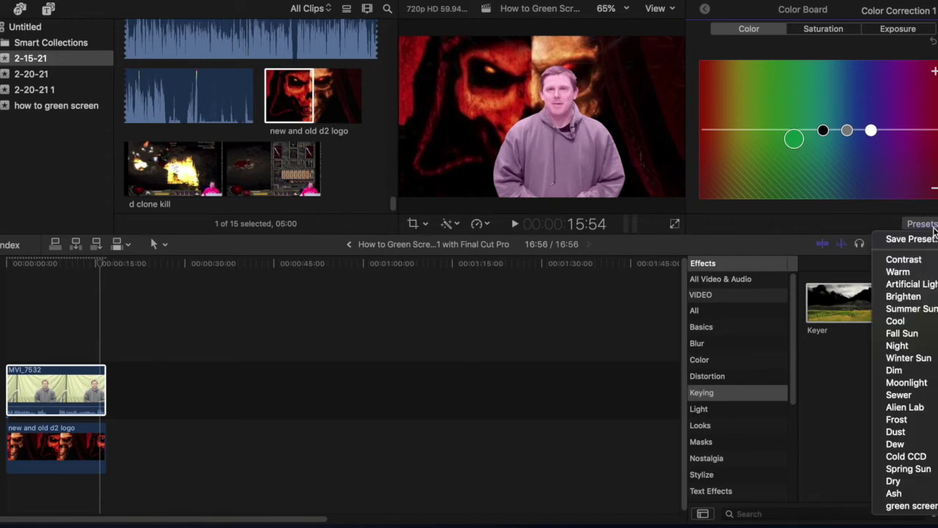
pyautogui.click(911, 506)
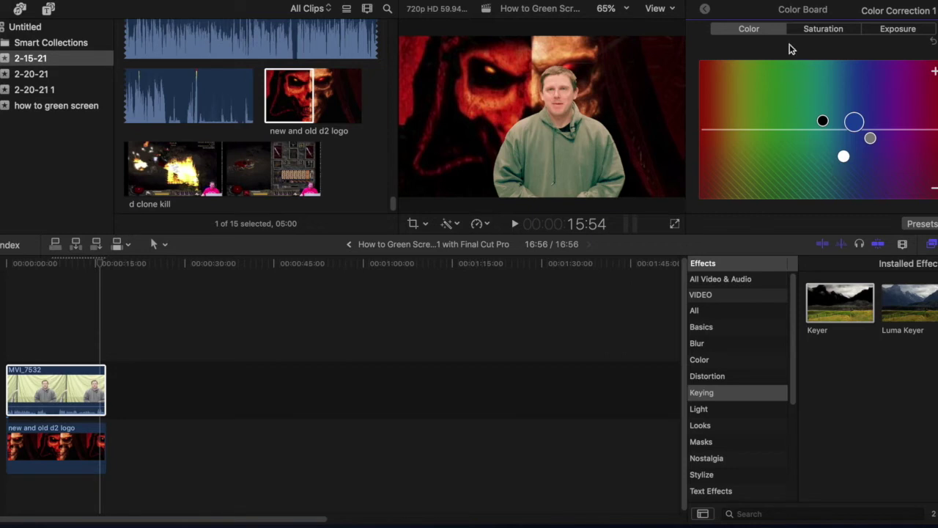
# Make slight adjustments to the shadows in the color correction's Saturation and Exposure controls
pyautogui.click(823, 29)
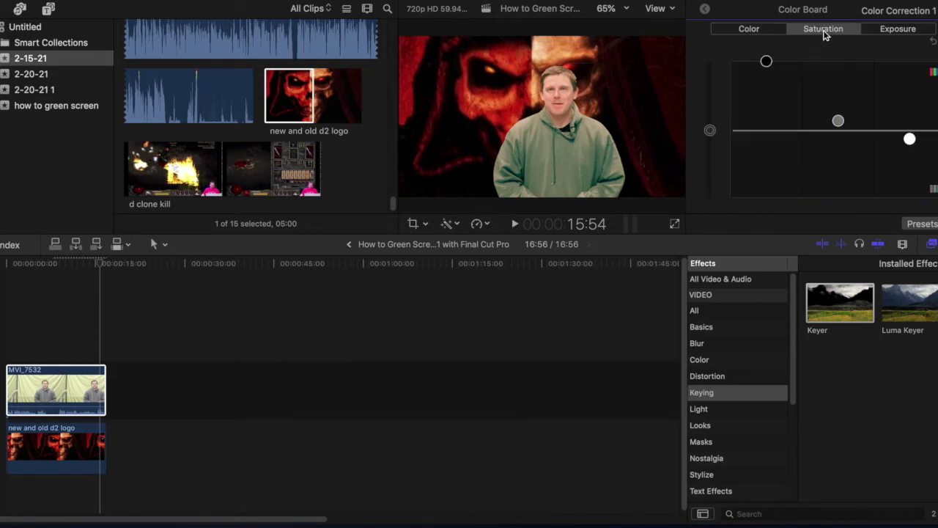
pyautogui.moveTo(766, 64)
pyautogui.mouseDown()
pyautogui.moveTo(762, 206)
pyautogui.moveTo(776, 63)
pyautogui.mouseUp()
pyautogui.click(878, 33)
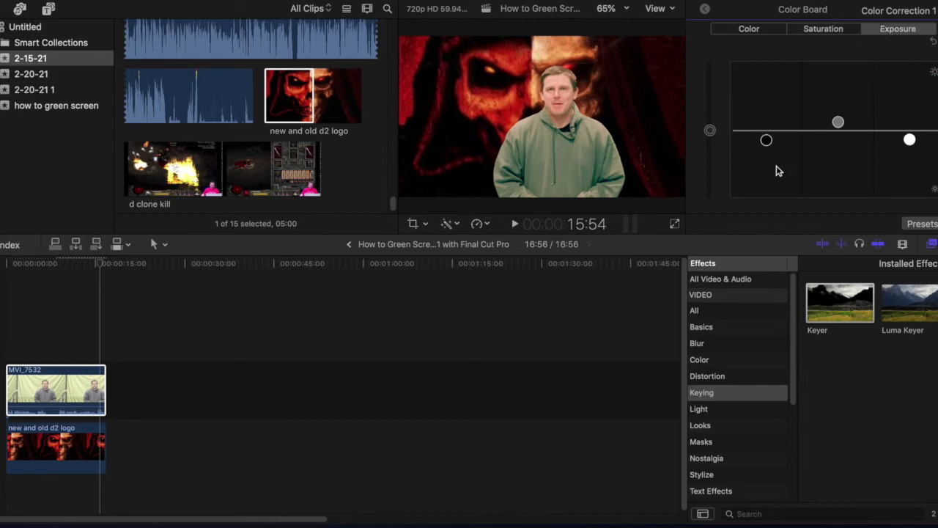
pyautogui.moveTo(766, 140)
pyautogui.mouseDown()
pyautogui.moveTo(770, 109)
pyautogui.moveTo(764, 145)
pyautogui.mouseUp()
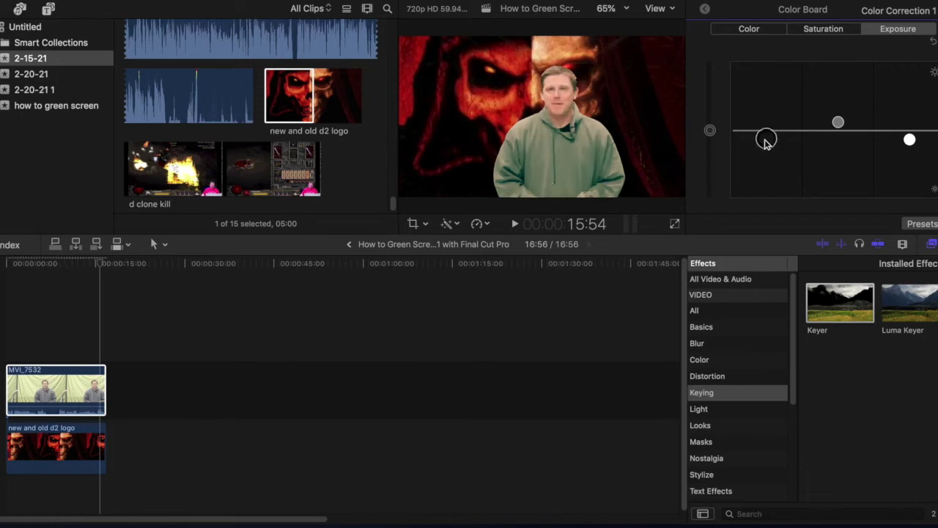
# Return to the clip's effect settings, show the Color Board again and open its list of presets
pyautogui.click(681, 6)
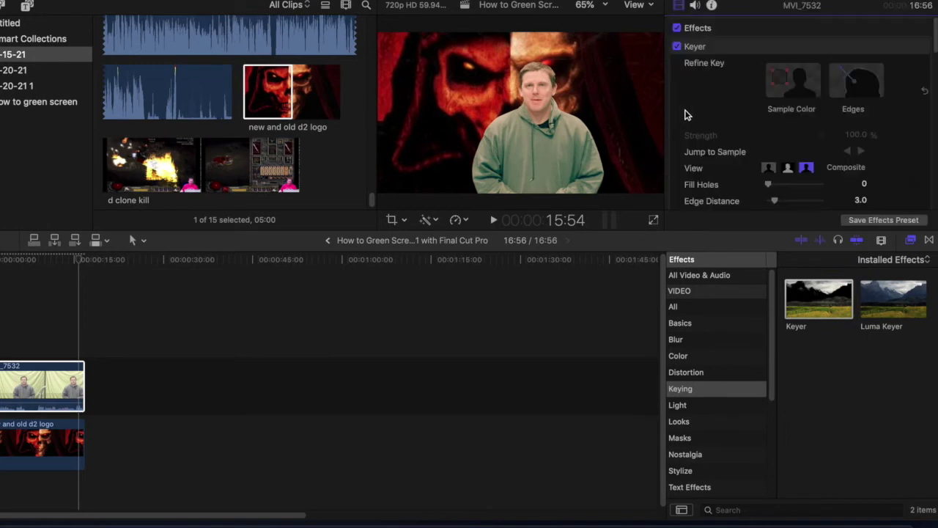
pyautogui.click(447, 222)
pyautogui.click(436, 221)
pyautogui.click(435, 221)
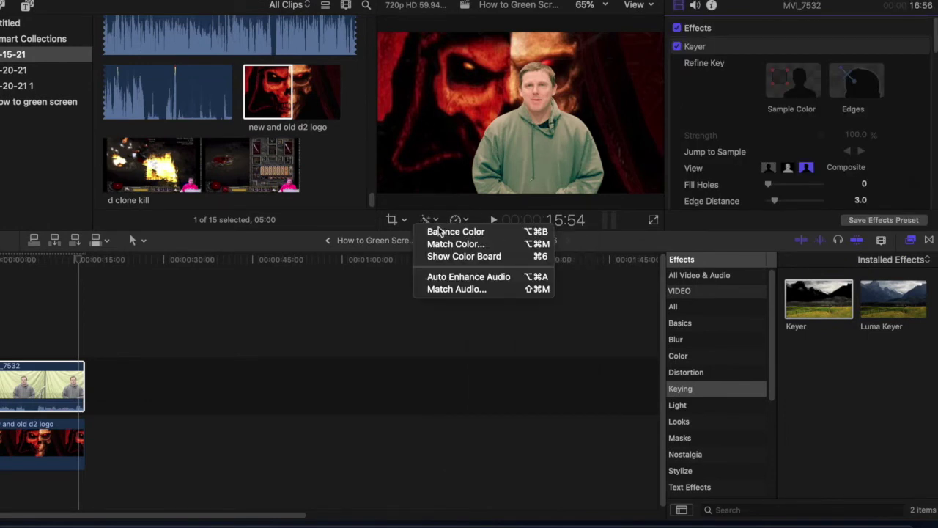
pyautogui.click(463, 258)
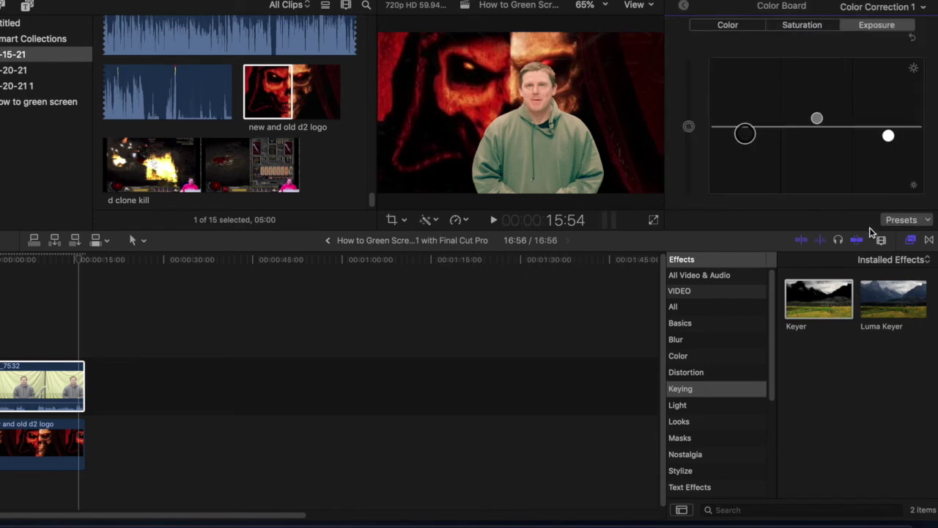
pyautogui.click(927, 222)
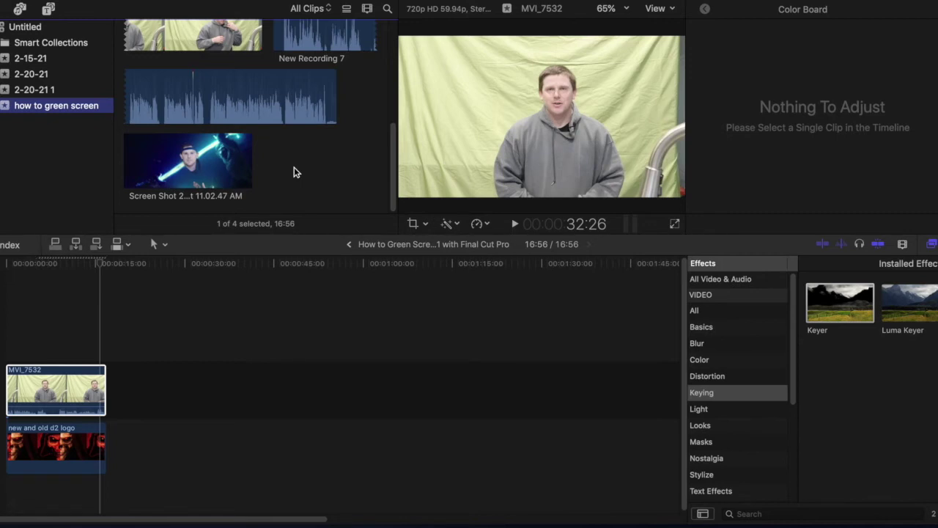
# Add the four-second Screen Shot clip from the how to green screen event to the timeline directly after MVI_7532
pyautogui.click(181, 161)
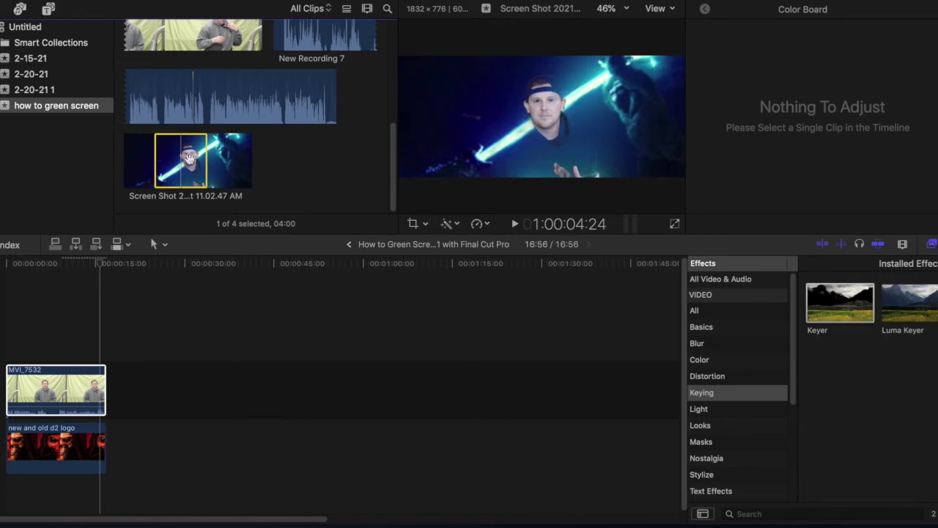
pyautogui.moveTo(181, 161); pyautogui.dragTo(192, 400)
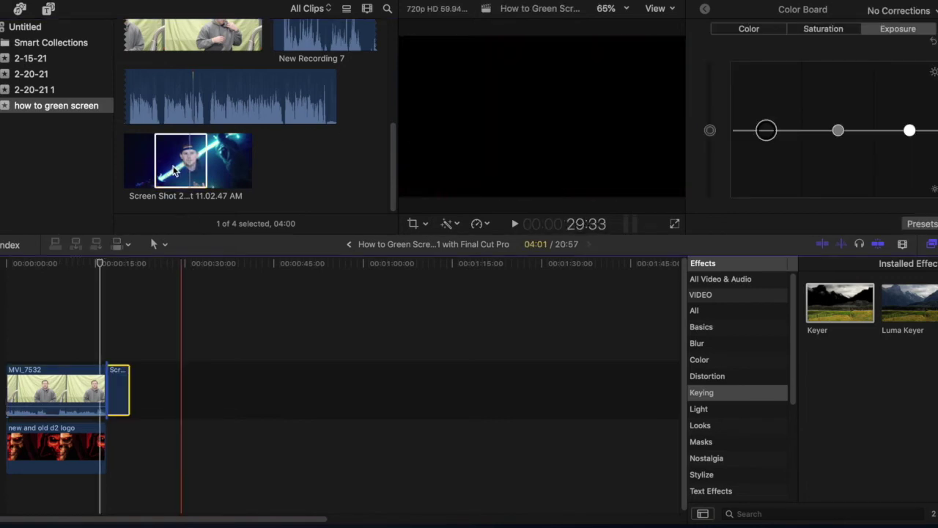
pyautogui.click(118, 336)
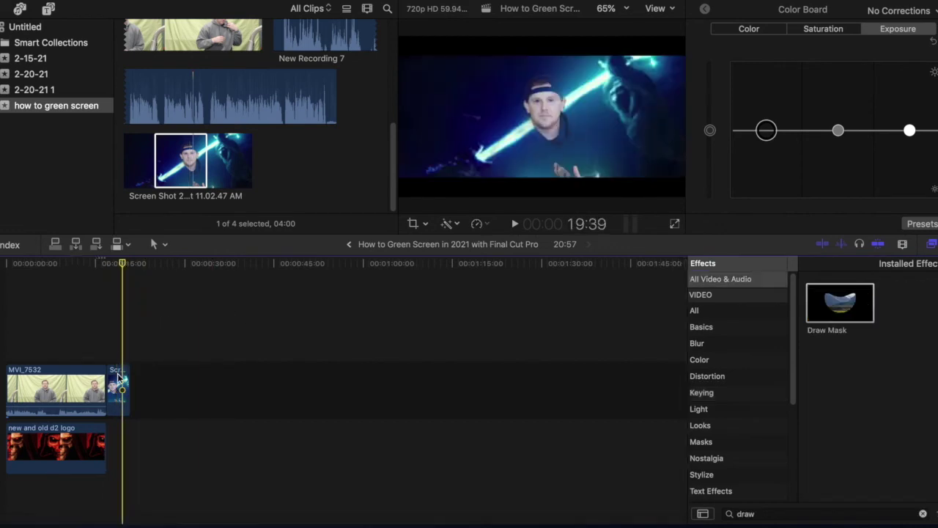
# Duplicate the Screen Shot clip in the timeline, stack the copy directly above the original and remove the leftover gap
pyautogui.click(118, 387)
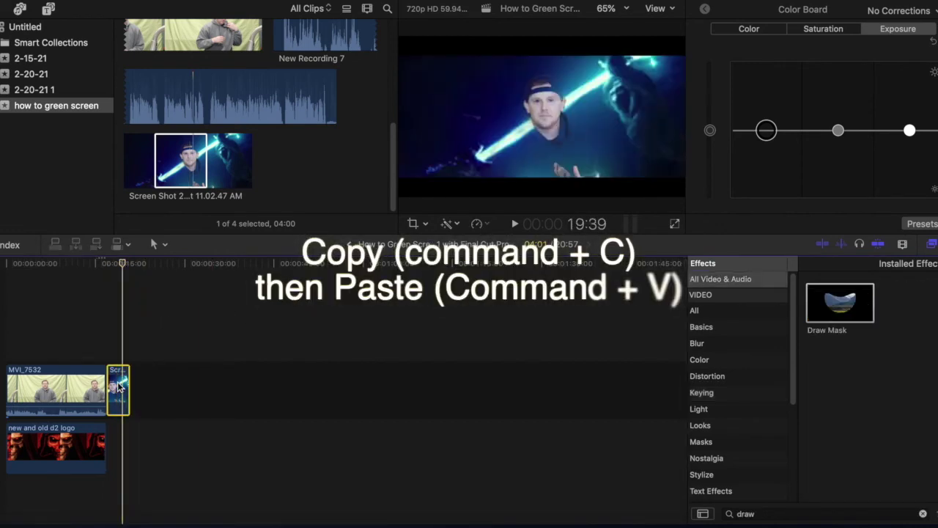
pyautogui.click(151, 373)
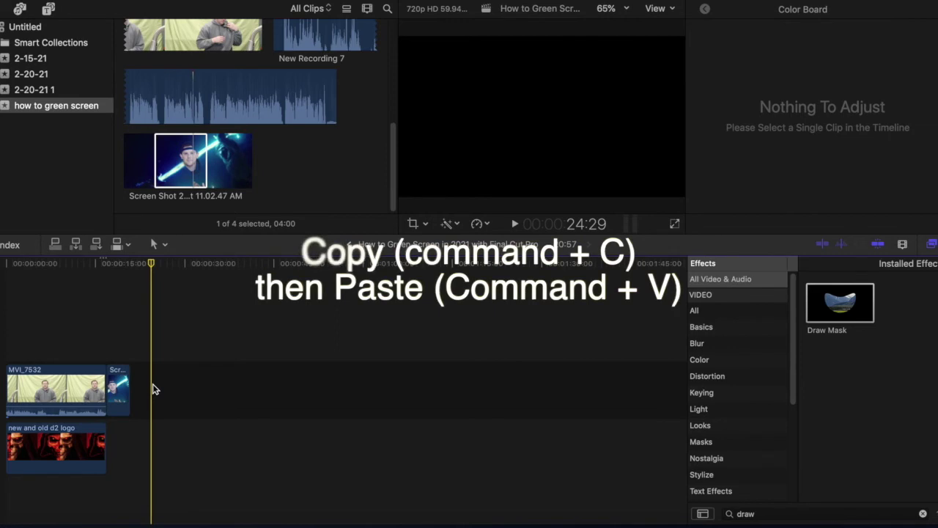
pyautogui.press('super+v')
pyautogui.click(140, 382)
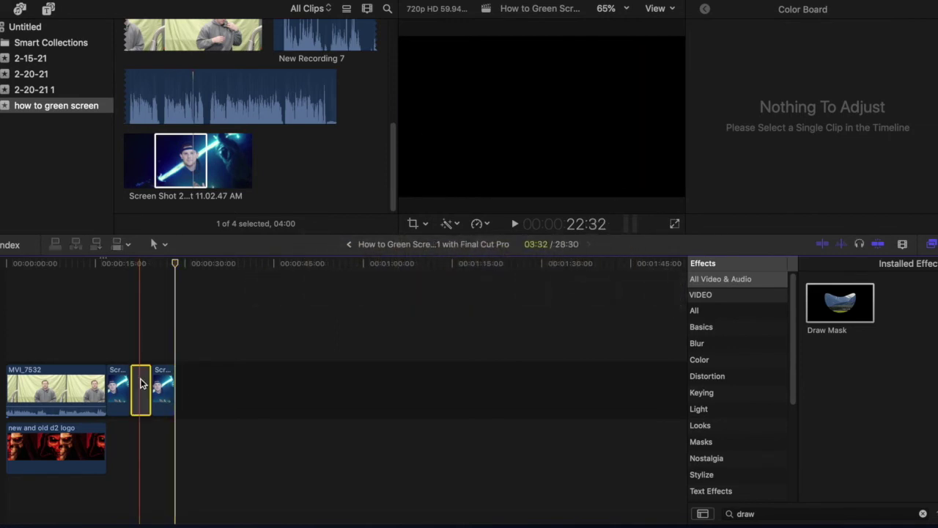
pyautogui.moveTo(141, 382); pyautogui.dragTo(122, 323)
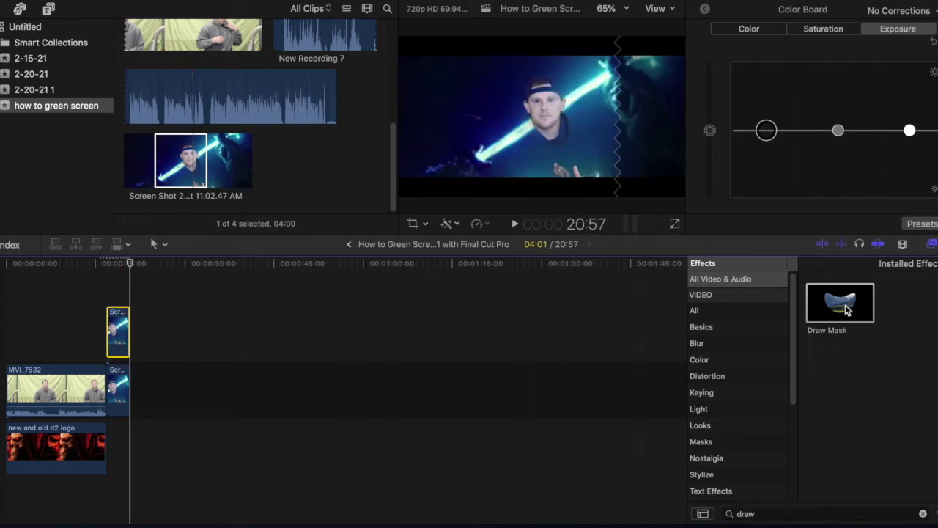
# Apply the Draw Mask effect to the upper Screen Shot clip and draw a closed mask around the man's eyes
pyautogui.moveTo(847, 308)
pyautogui.mouseDown()
pyautogui.moveTo(359, 334)
pyautogui.moveTo(123, 335)
pyautogui.mouseUp()
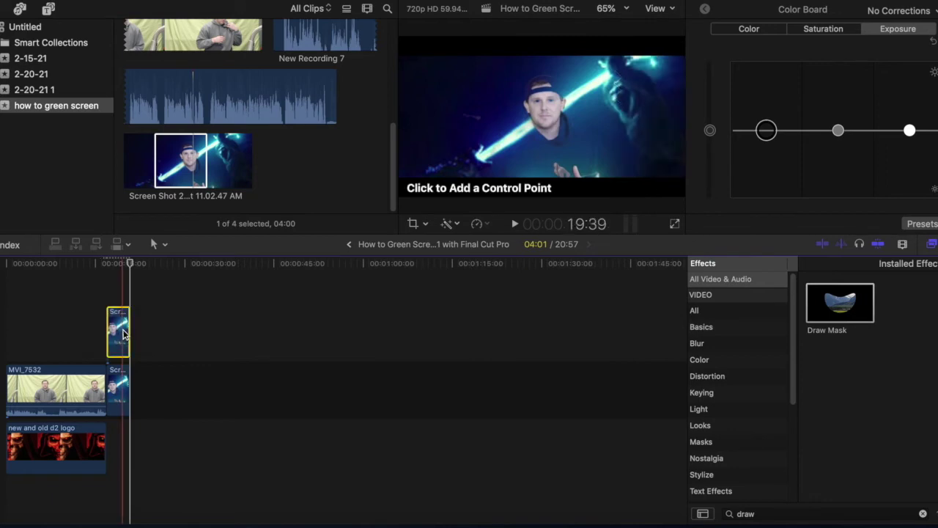
pyautogui.click(120, 327)
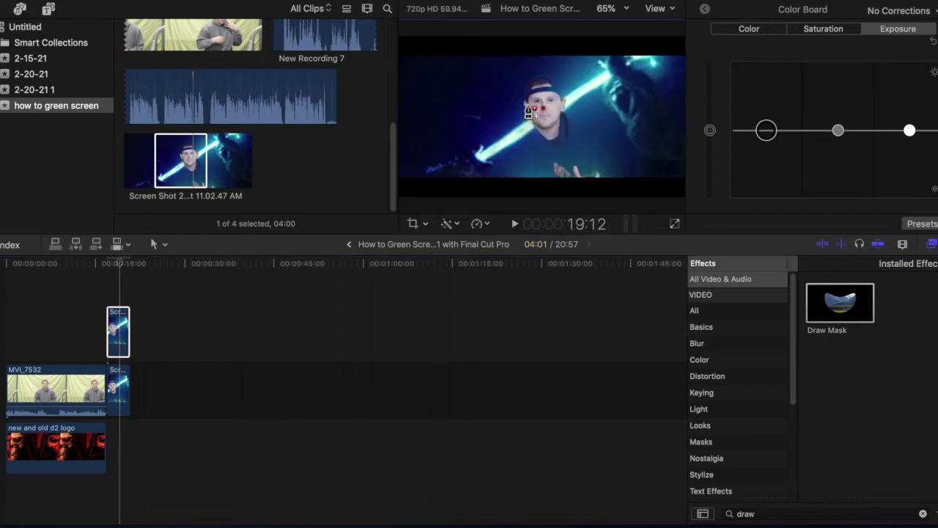
pyautogui.click(530, 104)
pyautogui.click(530, 98)
pyautogui.click(536, 94)
pyautogui.click(534, 109)
pyautogui.click(546, 94)
pyautogui.click(553, 97)
pyautogui.click(557, 102)
pyautogui.click(560, 109)
pyautogui.click(554, 116)
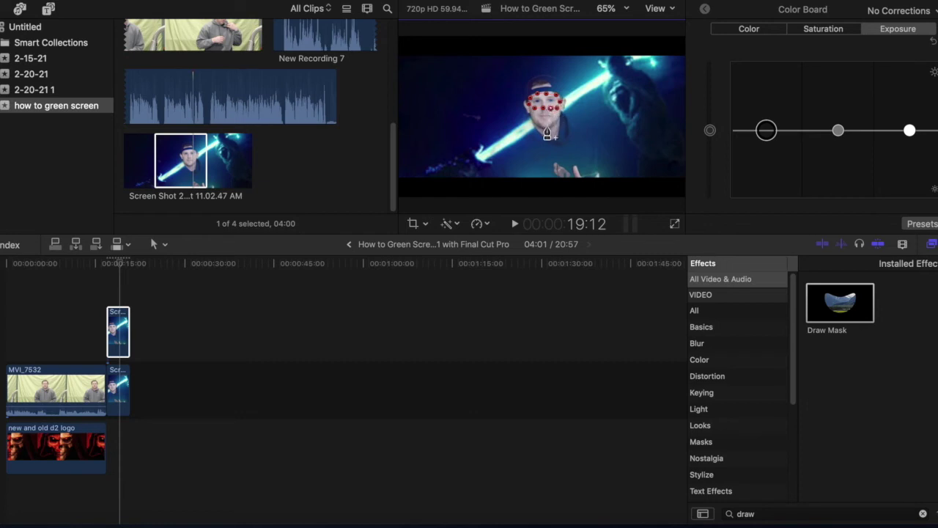
pyautogui.click(544, 107)
# Duplicate the eye-masked clip, stack the copy above the other two Screen Shot clips and delete the leftover gap
pyautogui.click(122, 331)
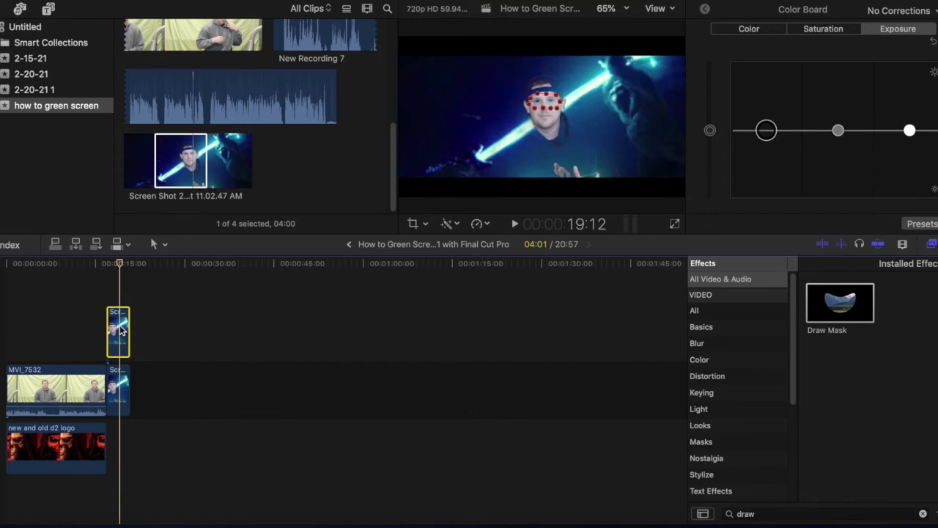
pyautogui.click(188, 412)
pyautogui.press('super+v')
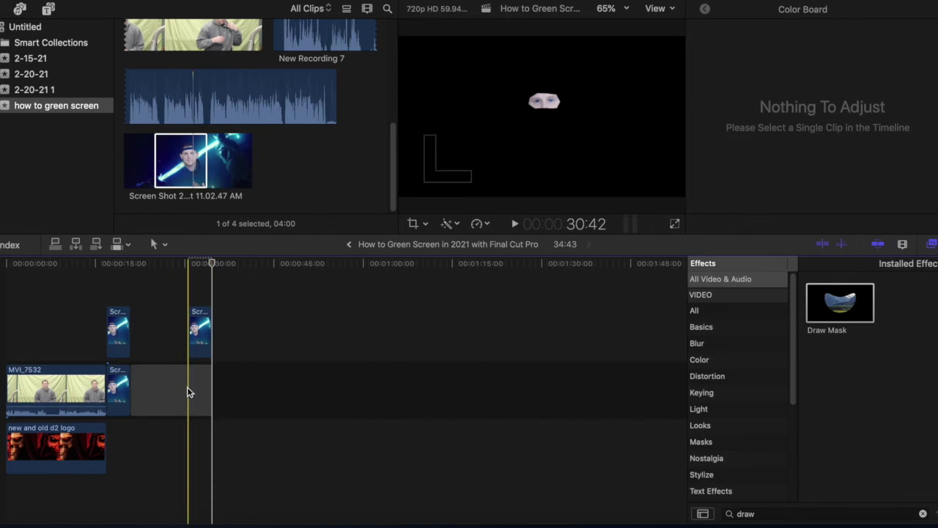
pyautogui.click(201, 335)
pyautogui.moveTo(201, 335); pyautogui.dragTo(119, 290)
pyautogui.click(180, 388)
pyautogui.press('Delete')
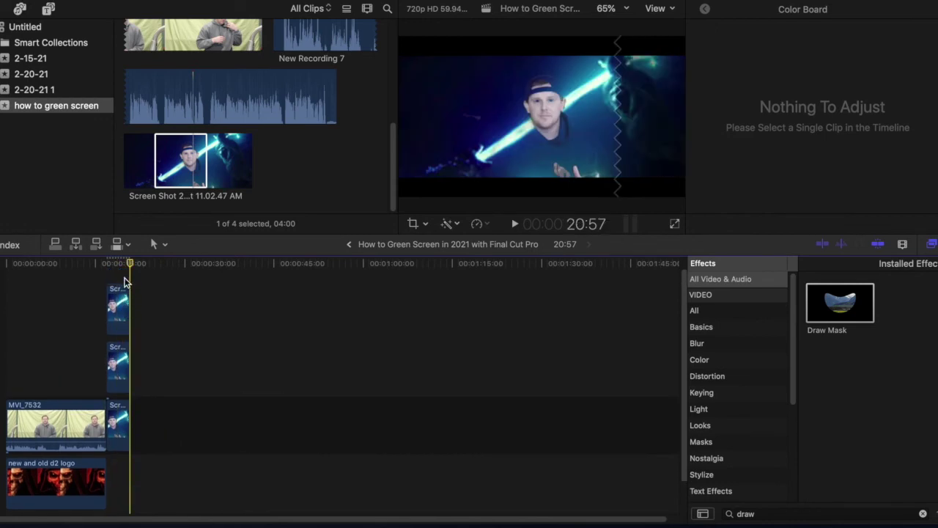
# Move the topmost clip's mask control points down from the eyes so they surround the man's mouth
pyautogui.click(120, 307)
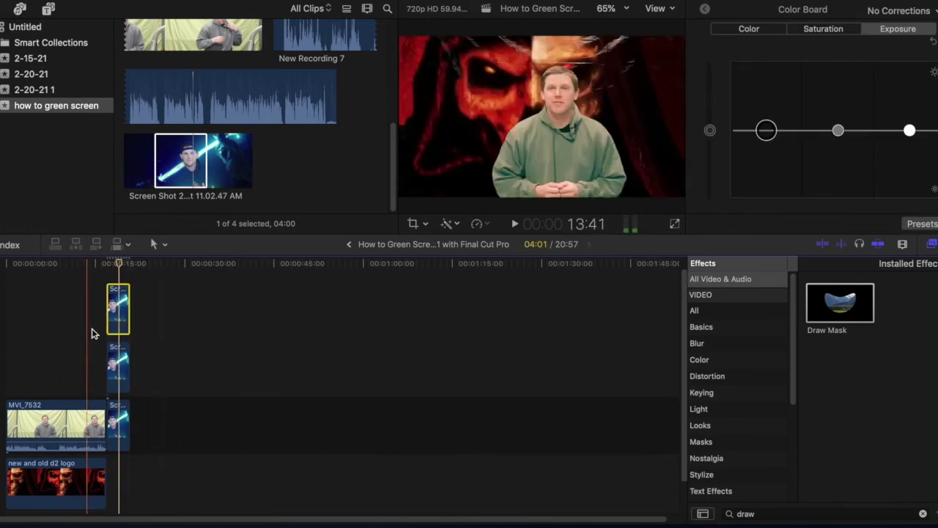
pyautogui.click(120, 360)
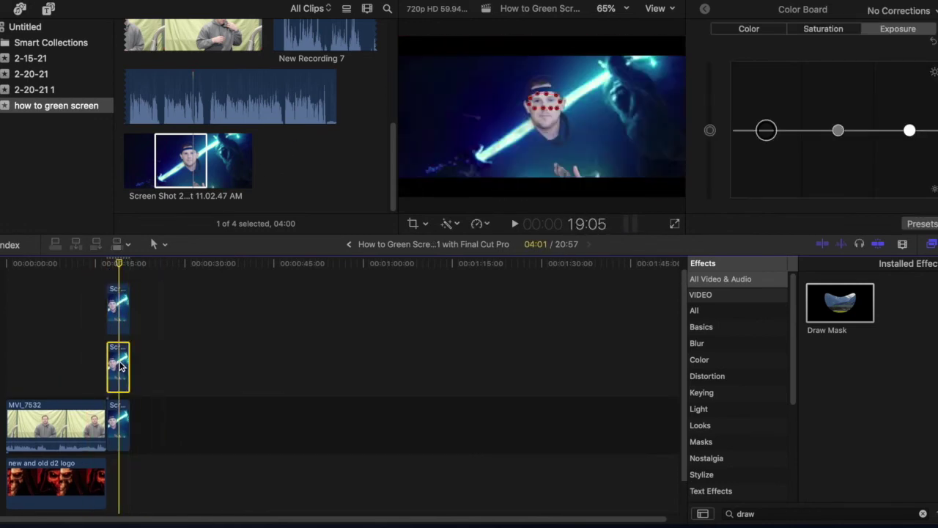
pyautogui.click(126, 308)
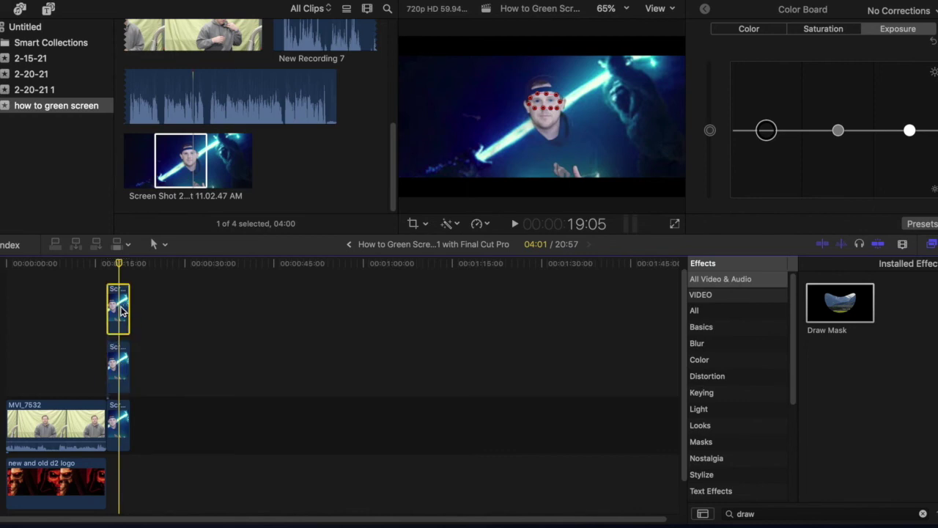
pyautogui.click(537, 113)
pyautogui.moveTo(537, 114); pyautogui.dragTo(538, 126)
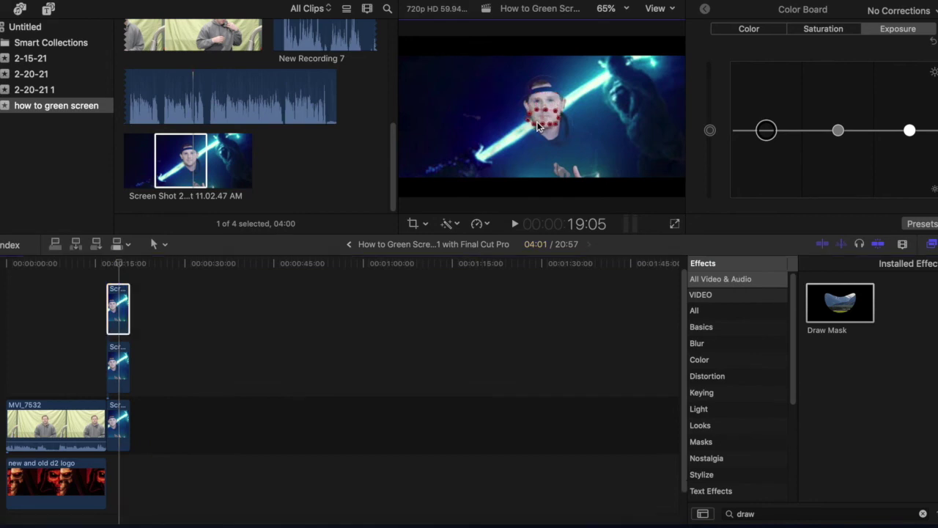
pyautogui.moveTo(532, 128)
pyautogui.mouseDown()
pyautogui.moveTo(564, 114)
pyautogui.moveTo(562, 130)
pyautogui.mouseUp()
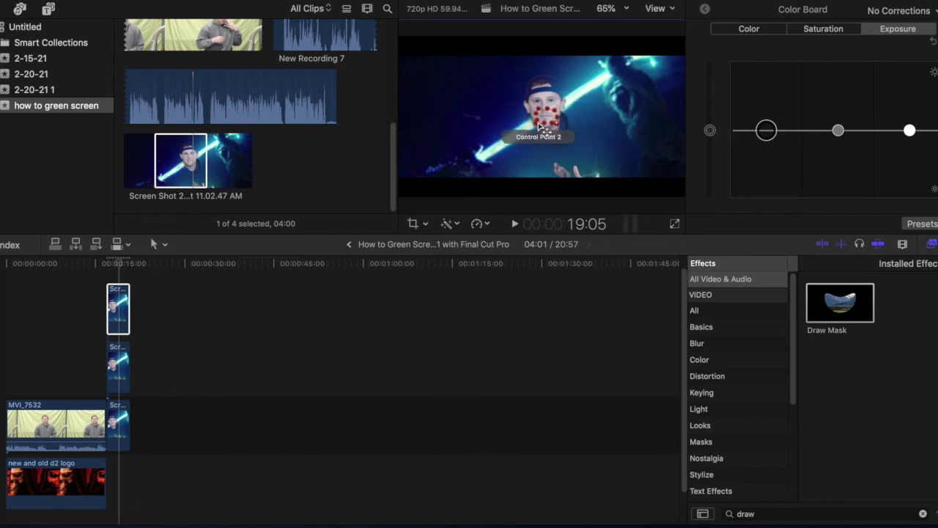
# Select the eye-masked and mouth-masked clips in turn to compare their masks
pyautogui.click(413, 334)
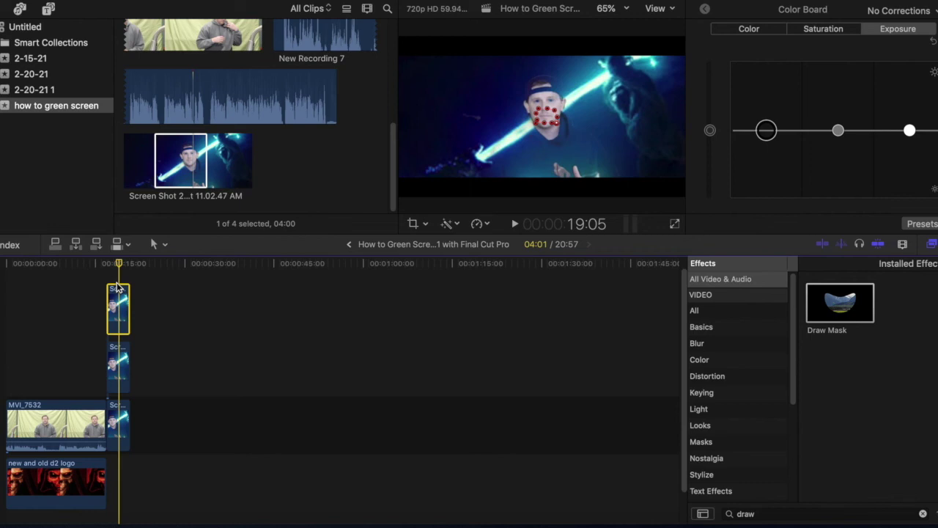
pyautogui.click(117, 366)
pyautogui.click(118, 319)
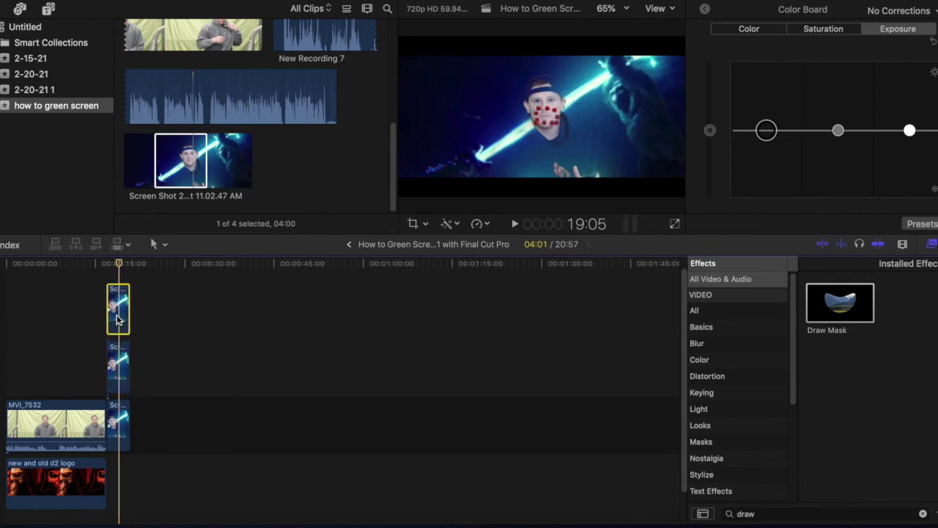